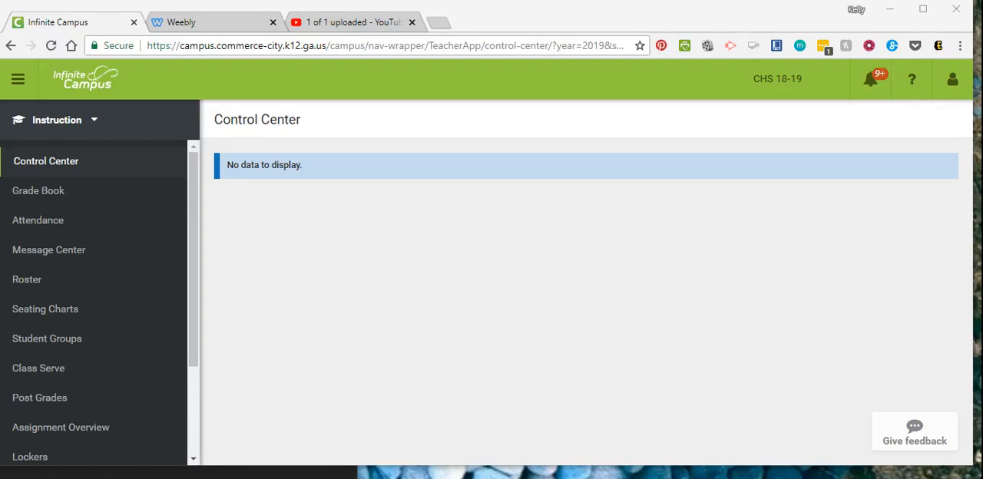
# Step: View the first student's details and full student information from the Environmental Science roster, and go back to the Control Center
pyautogui.click(40, 285)
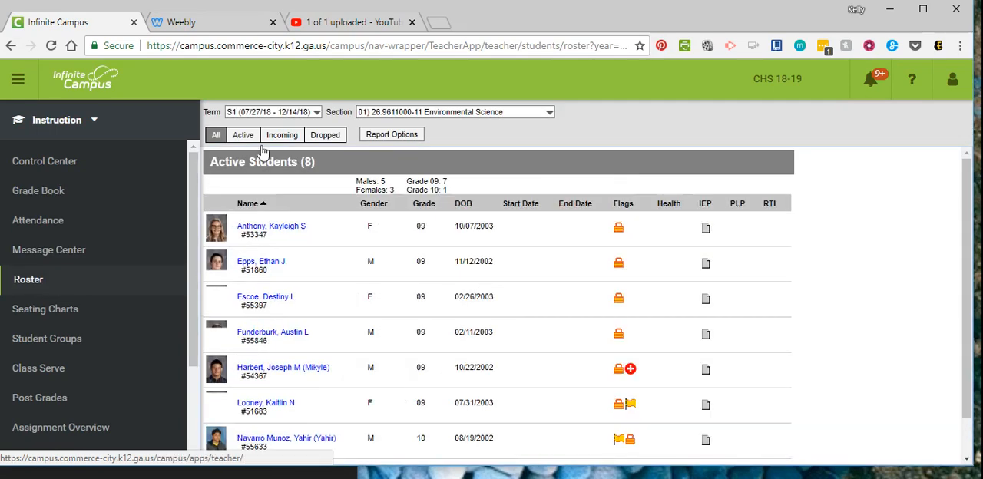
pyautogui.click(288, 229)
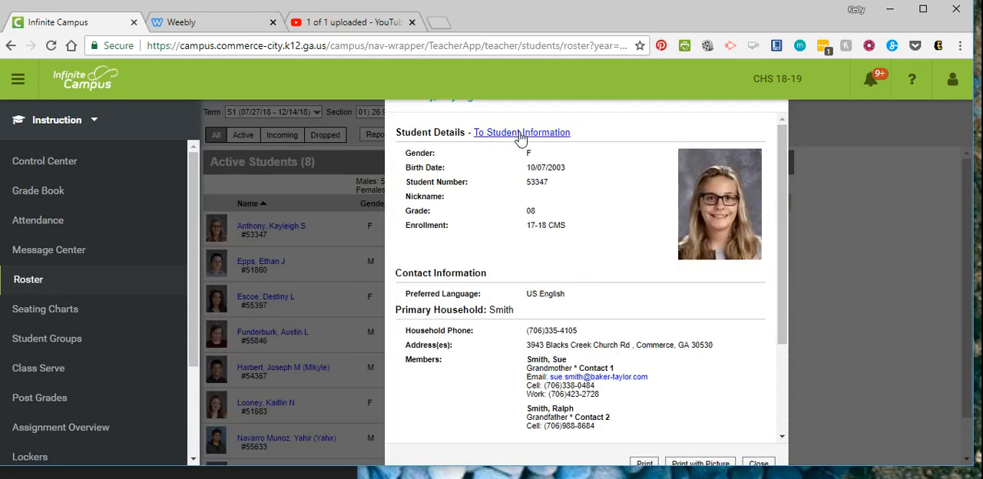
pyautogui.click(518, 134)
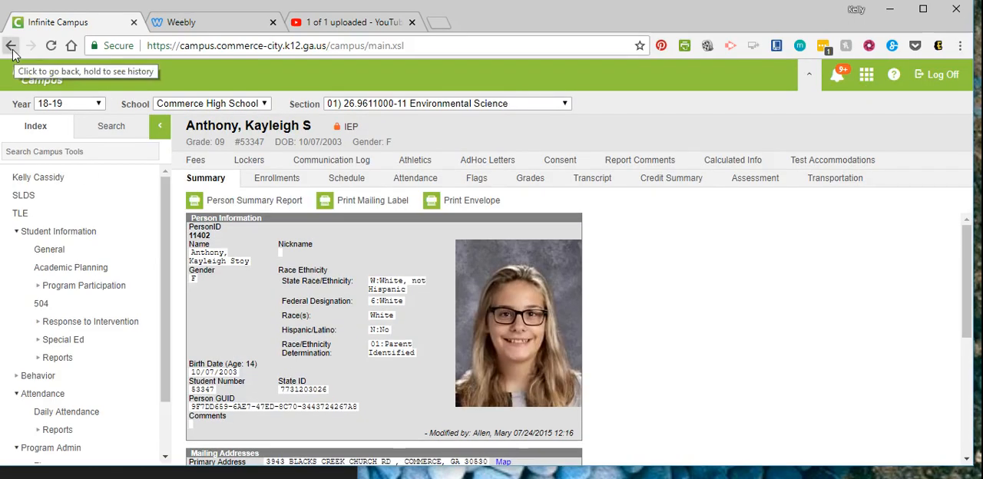
pyautogui.click(11, 46)
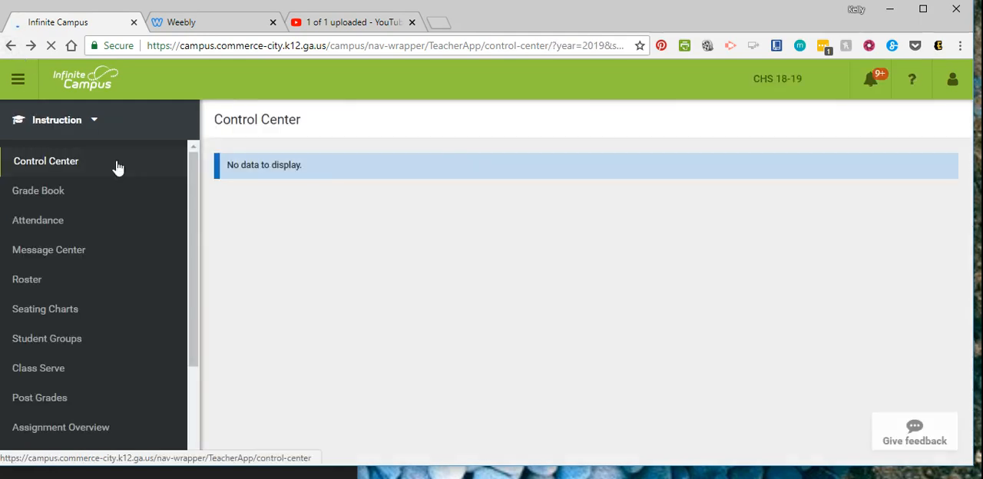
# Step: Switch to Campus Tools and search the students for "ca"
pyautogui.click(100, 121)
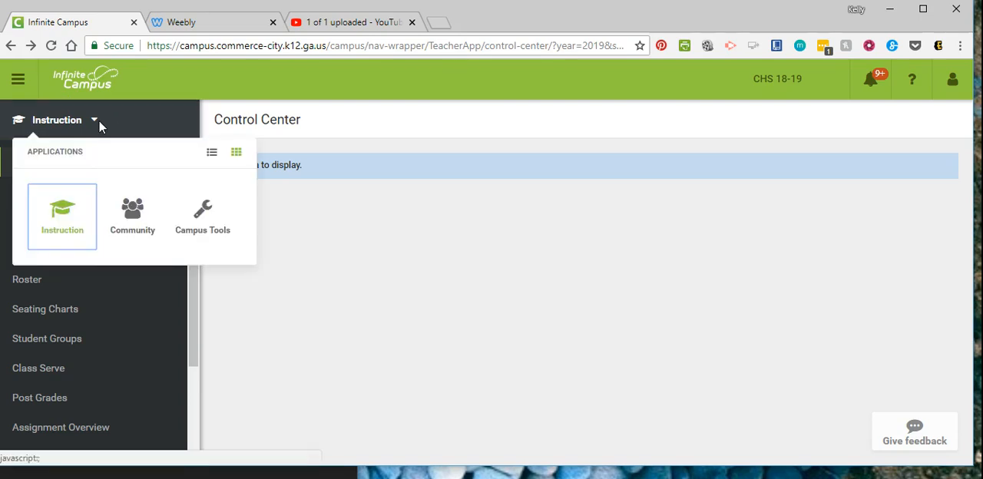
pyautogui.click(209, 230)
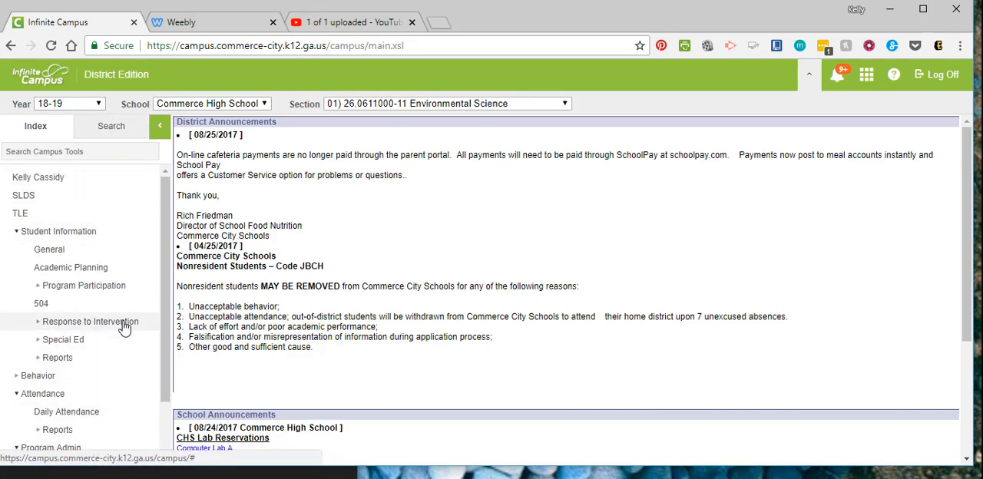
pyautogui.click(122, 130)
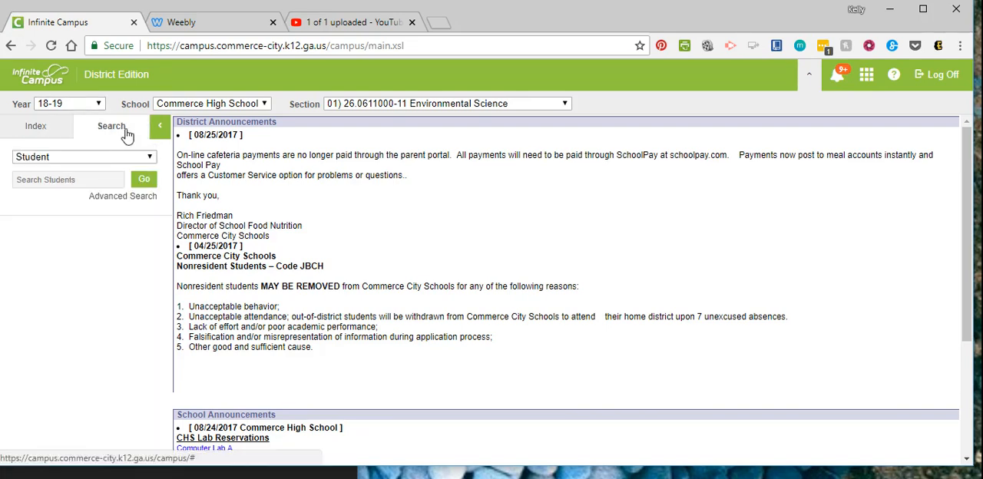
pyautogui.write('ca')
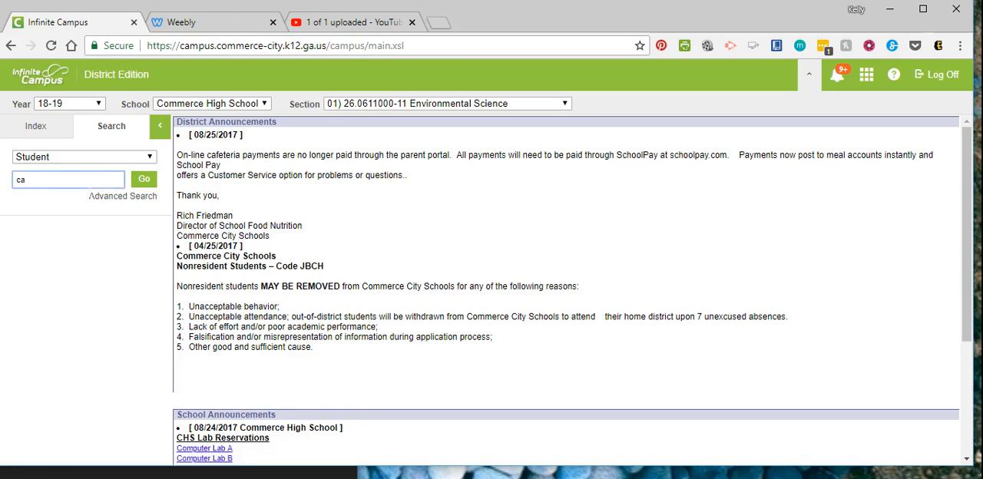
pyautogui.press('Return')
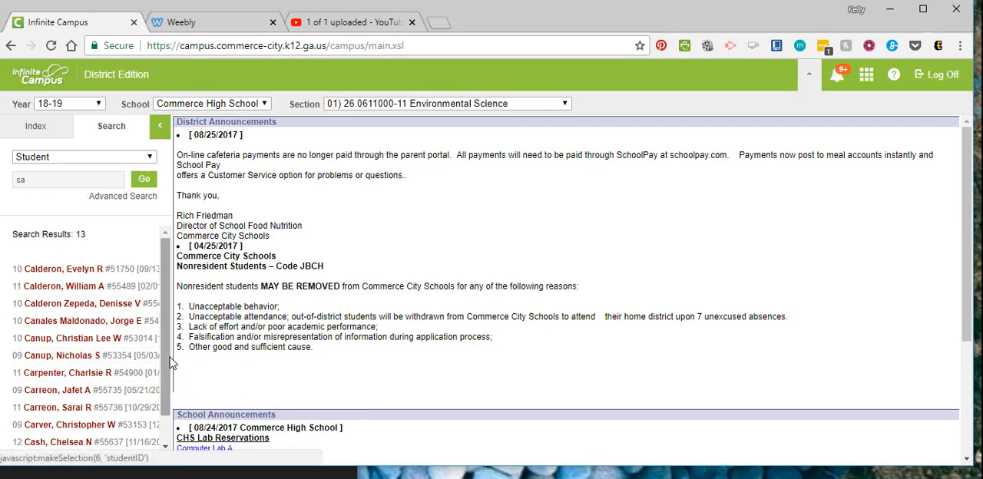
# Step: Open the grade 09 student listed just above the last search result and show that student's Communication Log
pyautogui.scroll(-1, 165, 415)
pyautogui.click(98, 429)
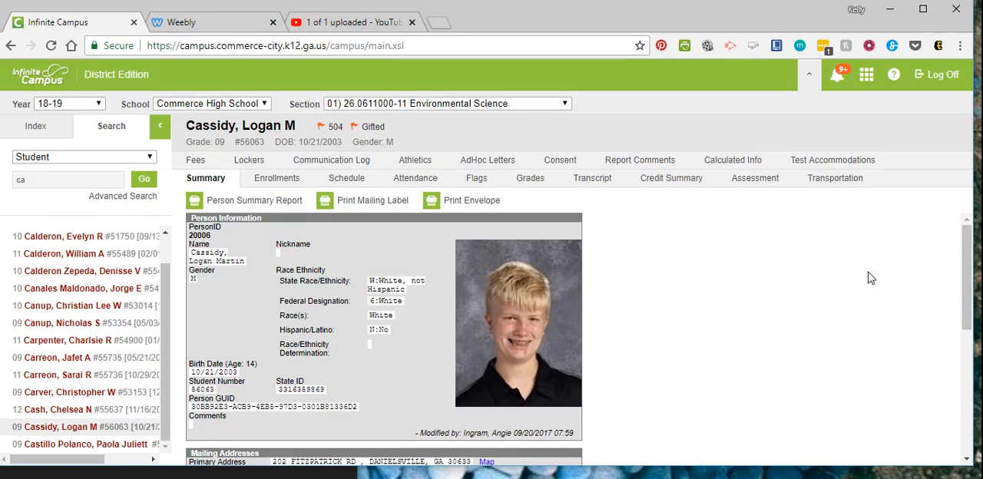
pyautogui.click(368, 165)
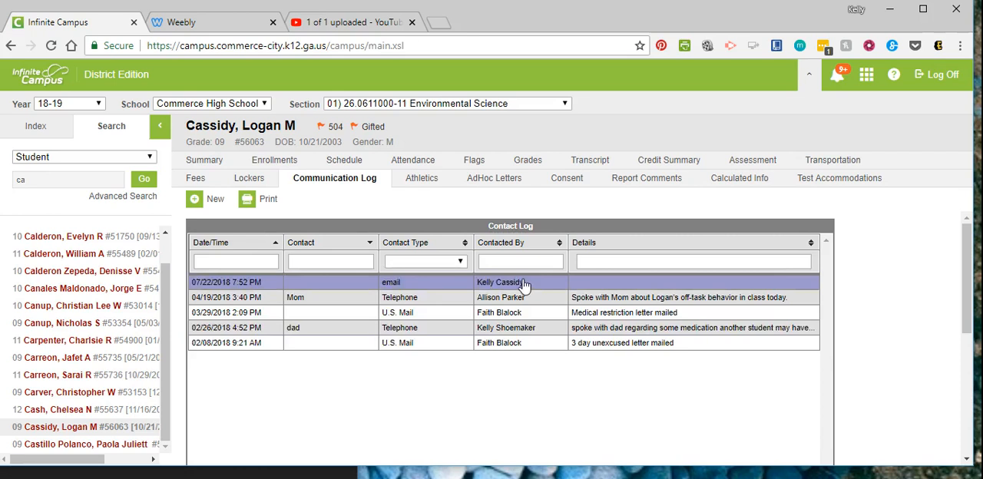
# Step: Enter 7/23/2018 as the Date/Time in the header row of the Contact Log
pyautogui.click(256, 266)
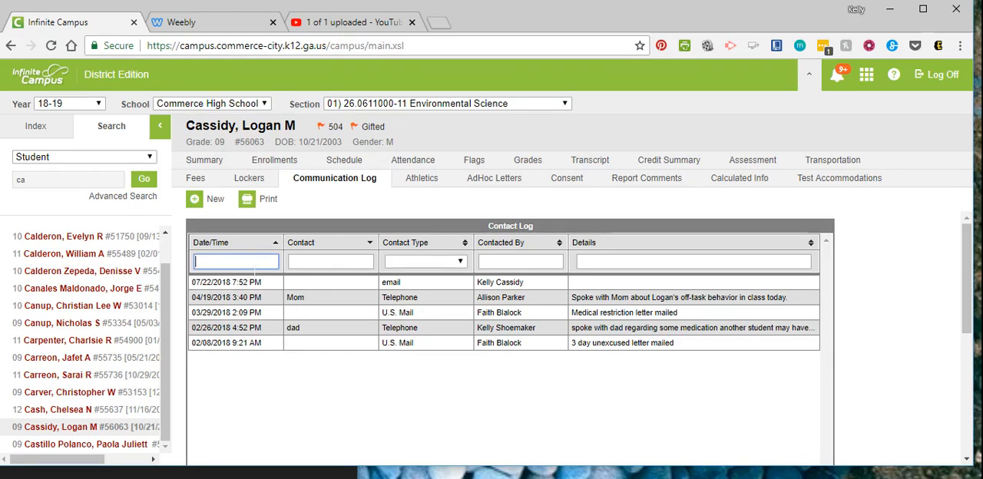
pyautogui.write('7')
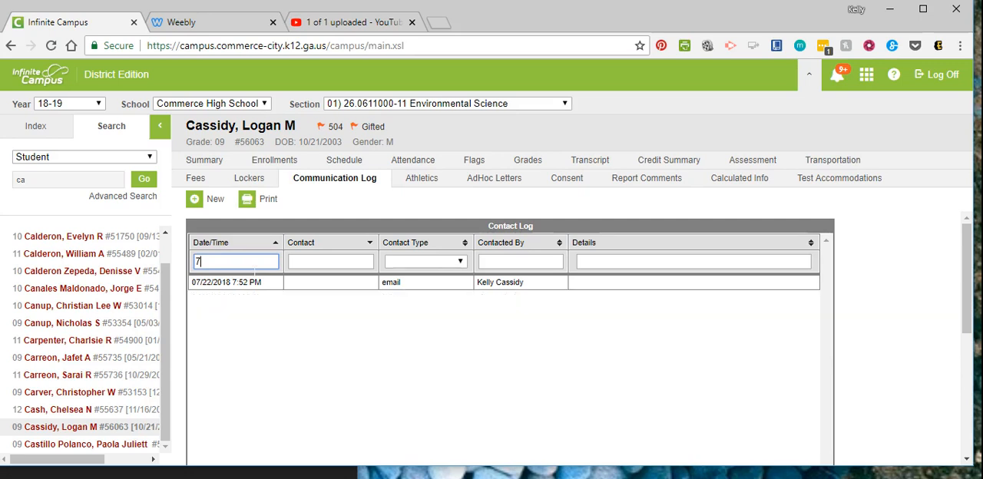
pyautogui.write('/23')
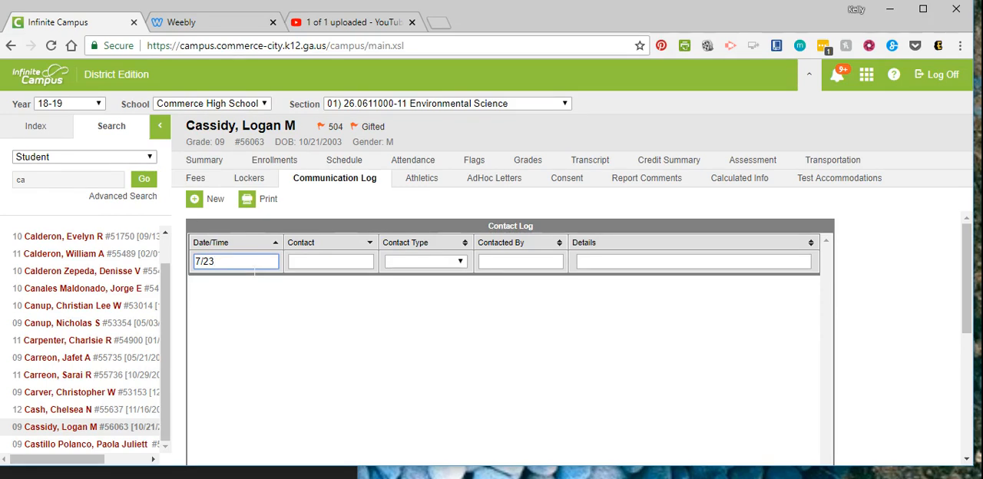
pyautogui.write('/')
pyautogui.write('2018')
pyautogui.press('Tab')
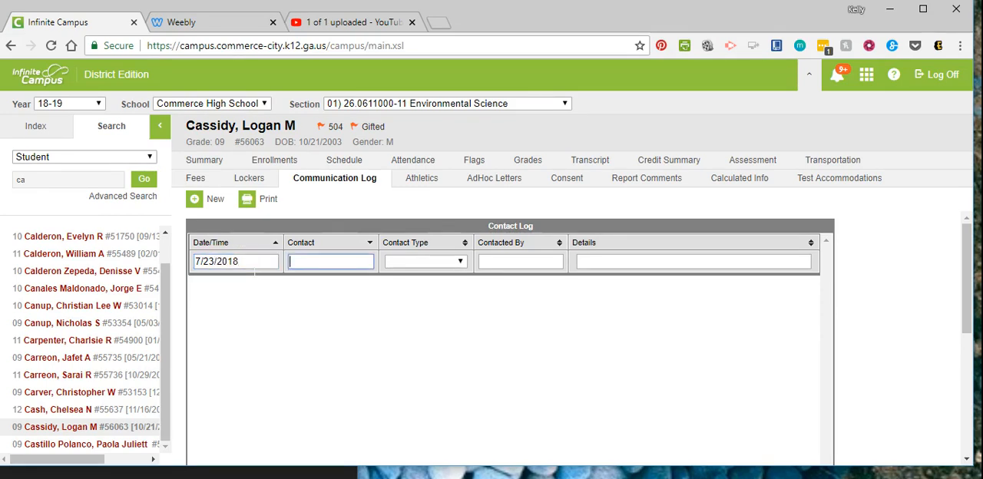
# Step: Fill the Contact Log's header row with contact MOM, contact type email, the teacher's name as Contacted By and details "Called Home"
pyautogui.write('MOM')
pyautogui.press('Tab')
pyautogui.press('e')
pyautogui.press('Tab')
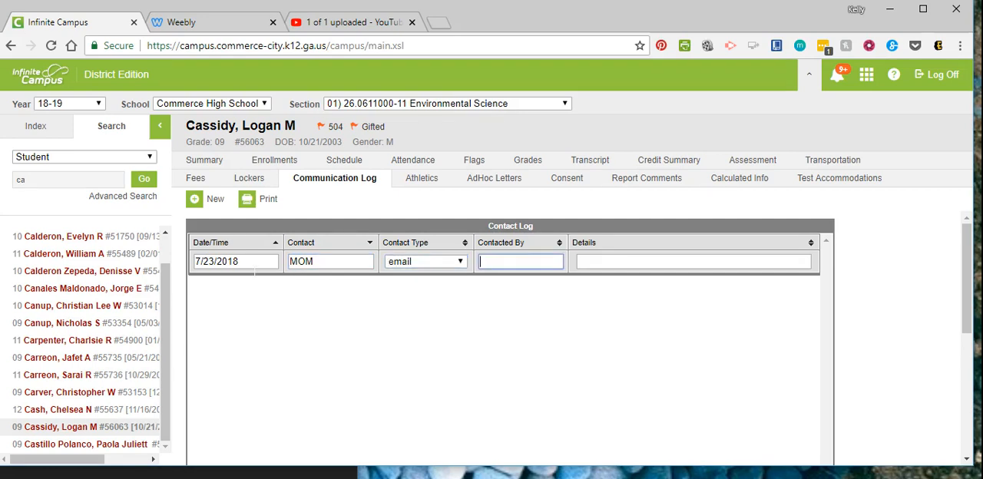
pyautogui.write('Mrs. C')
pyautogui.press('Tab')
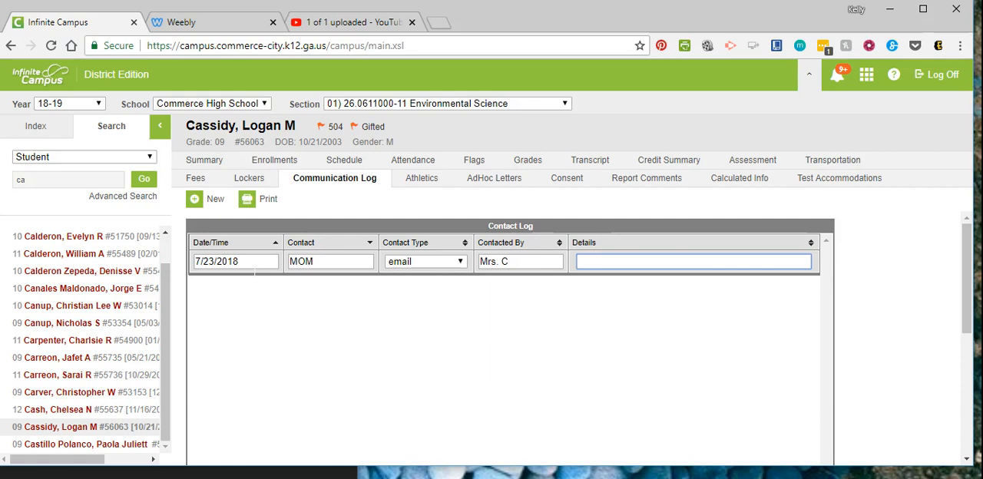
pyautogui.write('Called ')
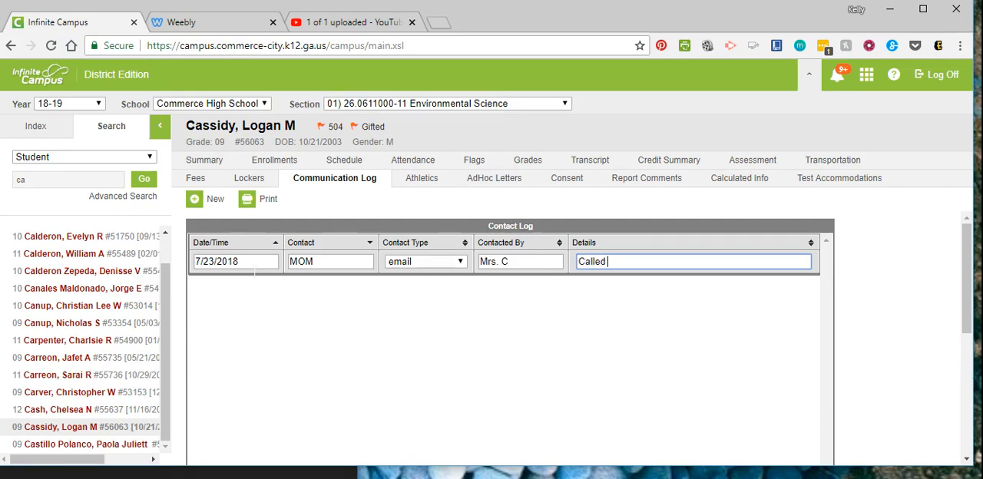
pyautogui.write('Home')
# Step: Start a new contact log entry with contact type email and blank details, and leave it without saving
pyautogui.click(215, 202)
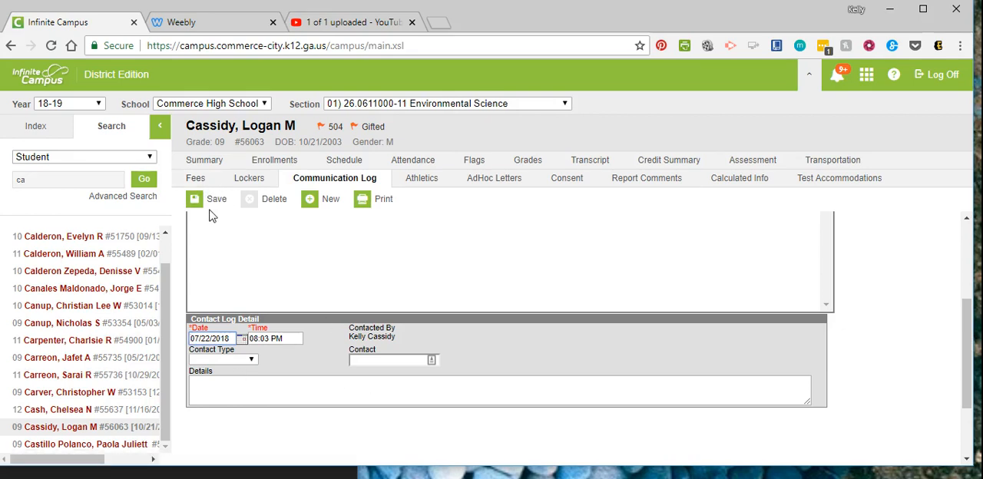
pyautogui.click(245, 363)
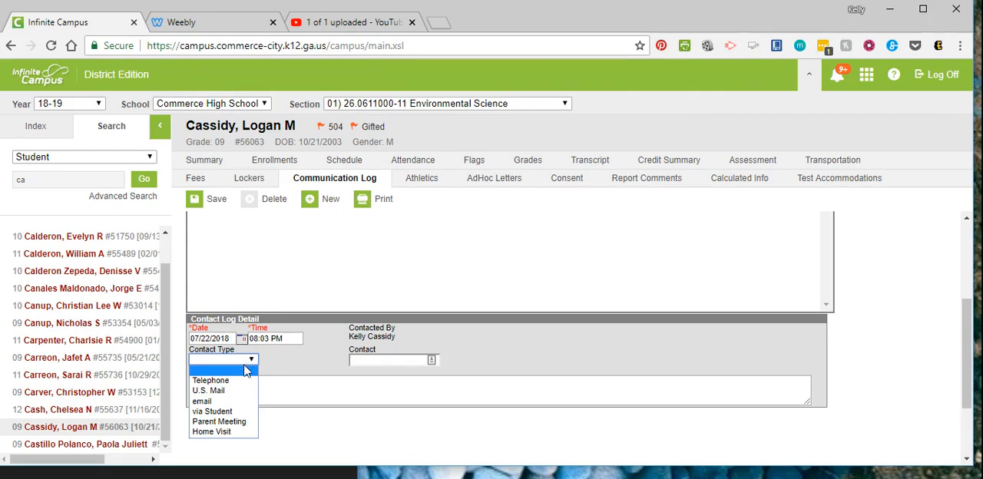
pyautogui.click(246, 373)
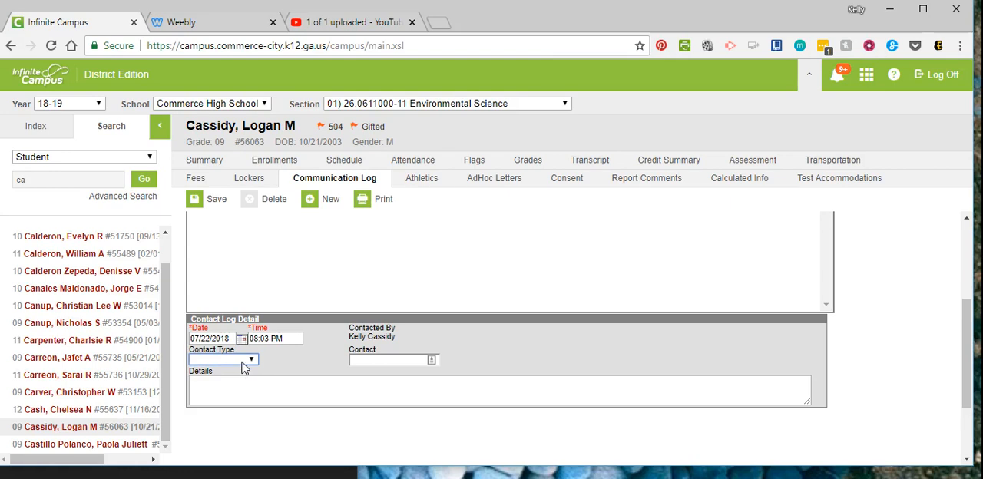
pyautogui.click(244, 362)
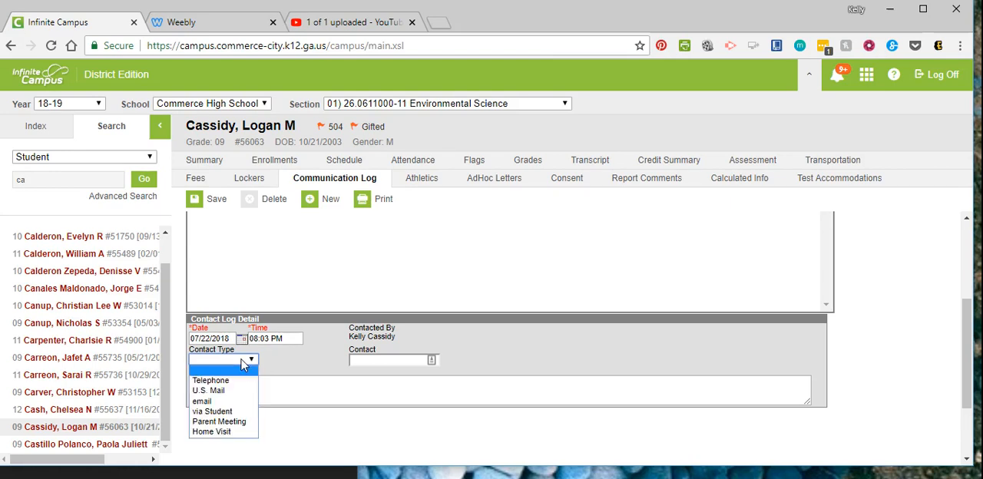
pyautogui.click(227, 402)
pyautogui.click(431, 360)
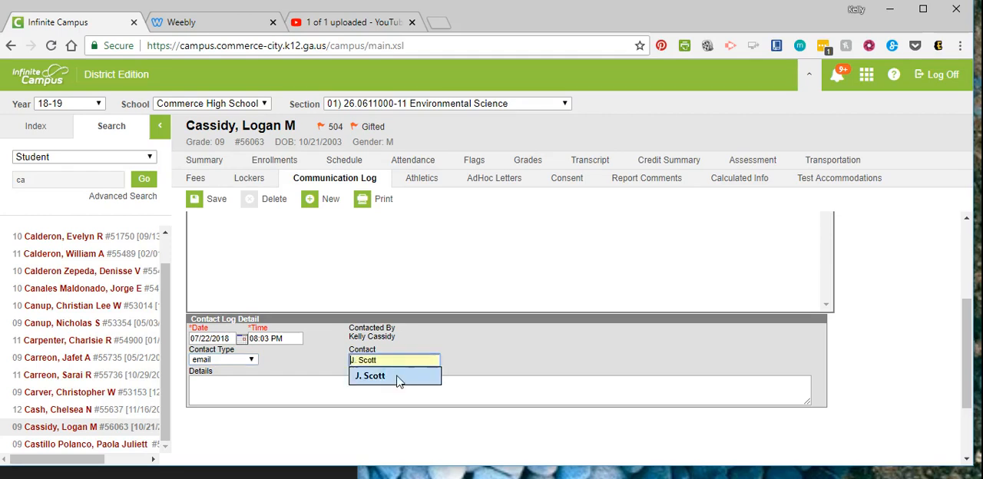
pyautogui.click(337, 401)
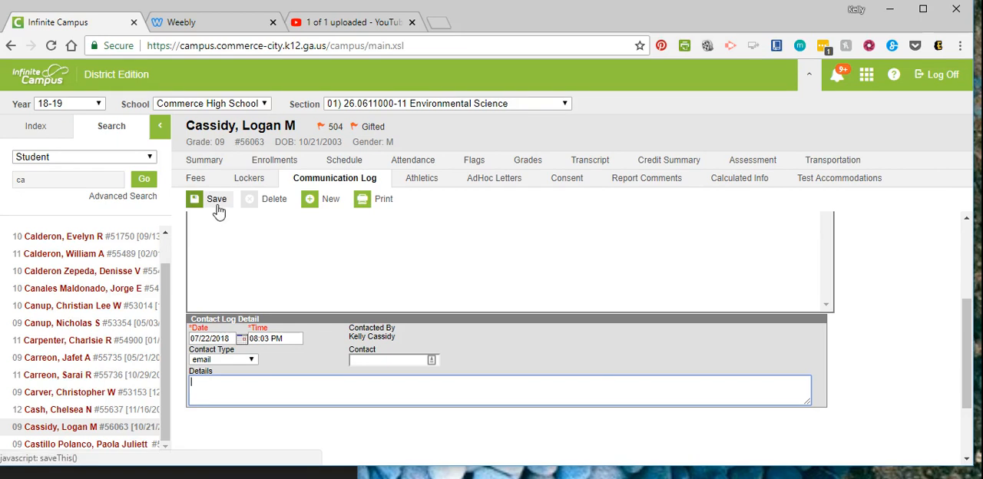
pyautogui.click(302, 178)
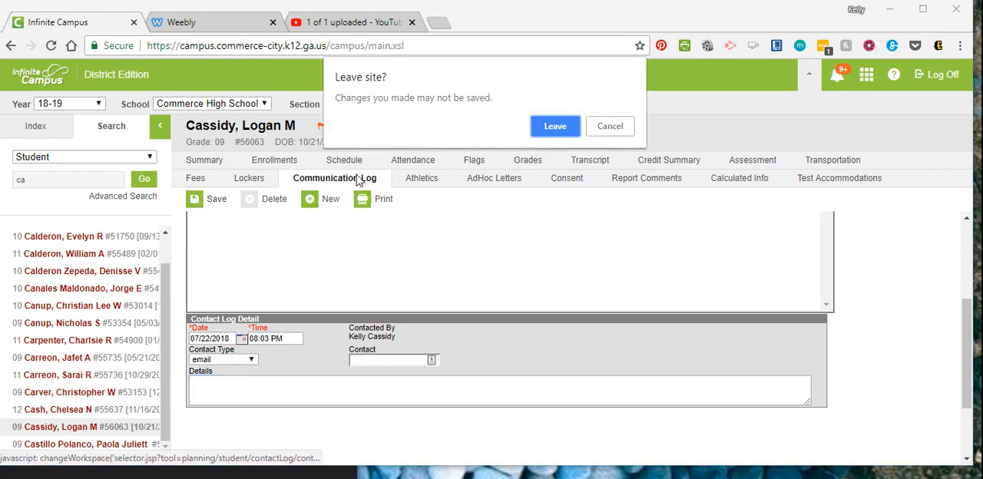
pyautogui.click(544, 131)
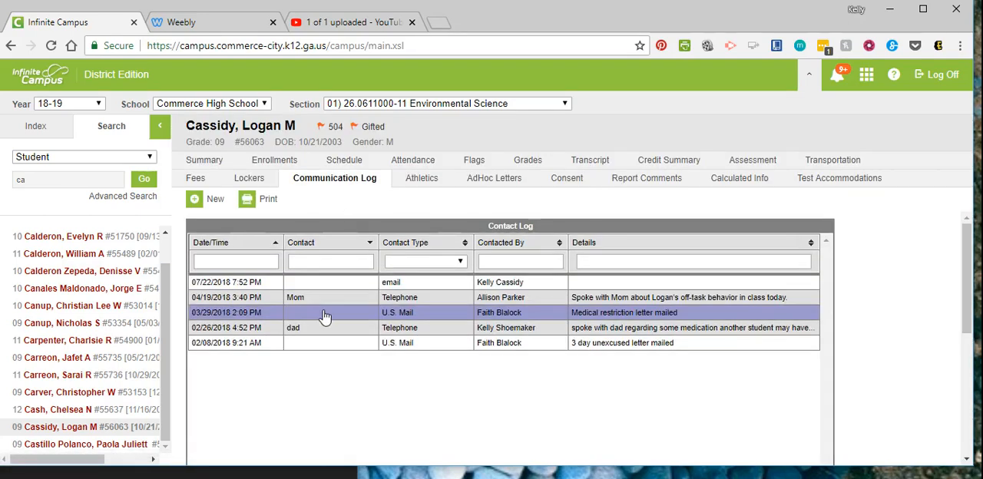
# Step: Open the details of the 07/22/2018 7:52 PM email entry and return to the Contact Log list
pyautogui.click(262, 286)
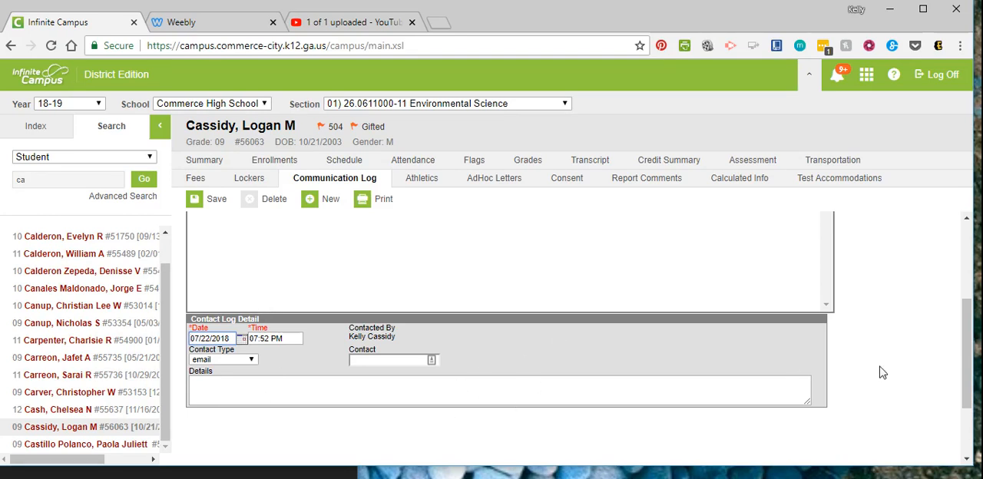
pyautogui.moveTo(970, 381); pyautogui.dragTo(969, 306)
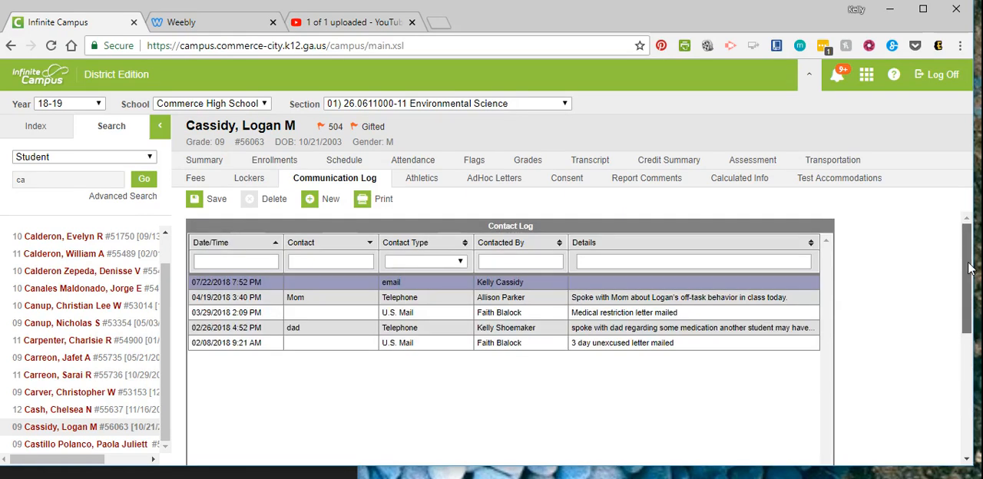